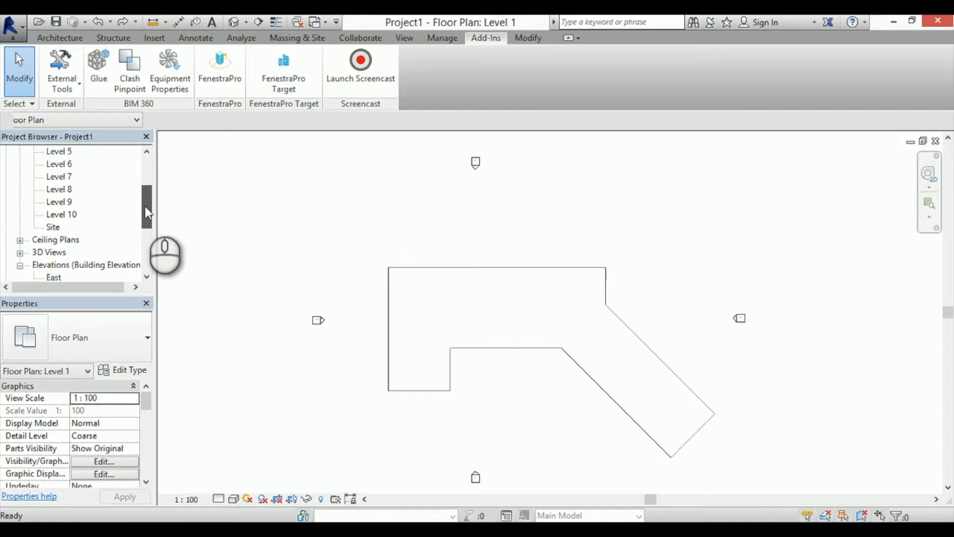
# - Inspect the building levels in the East elevation and return to the default 3D view
pyautogui.click(52, 215)
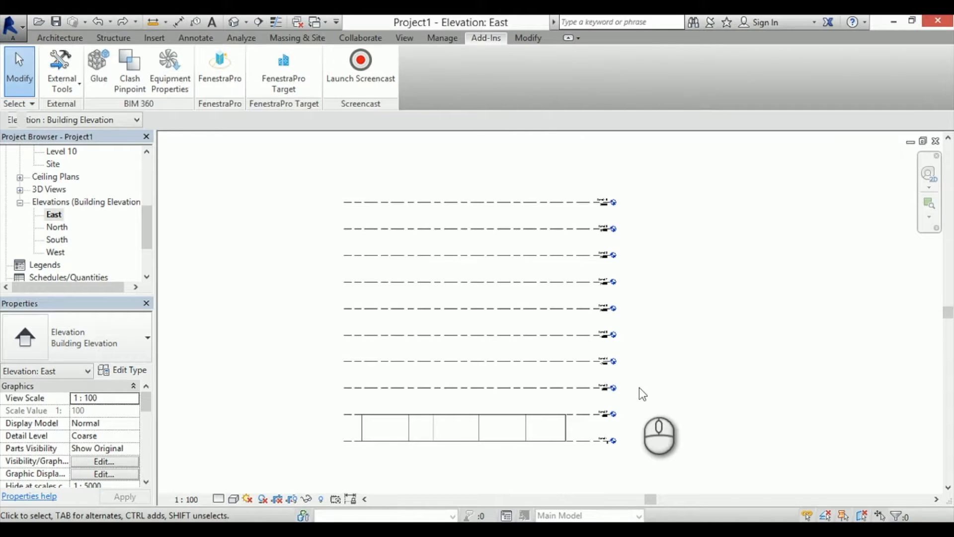
pyautogui.moveTo(150, 231); pyautogui.dragTo(153, 185)
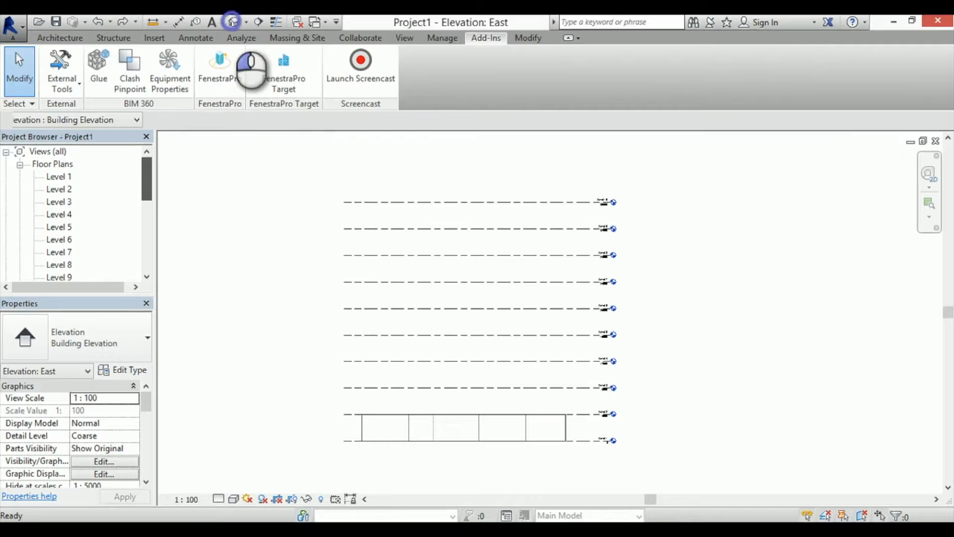
pyautogui.click(324, 81)
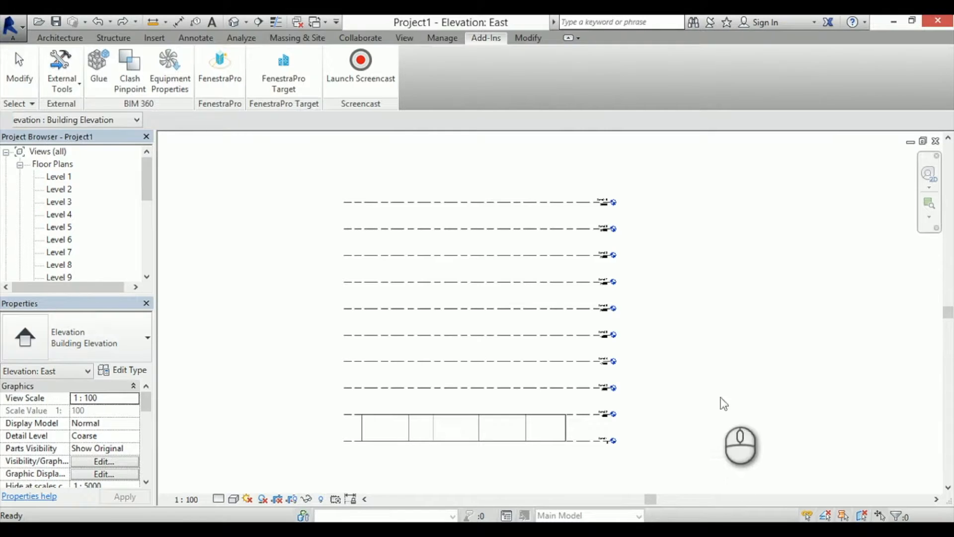
pyautogui.click(237, 23)
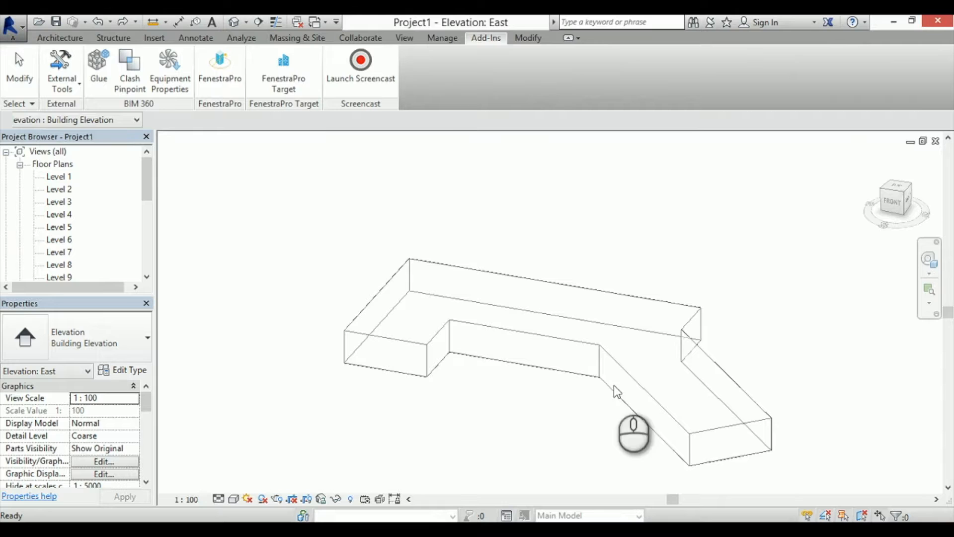
# - Edit the building mass in place and paste copies of its one-storey form aligned to Levels 2 through 6
pyautogui.click(478, 272)
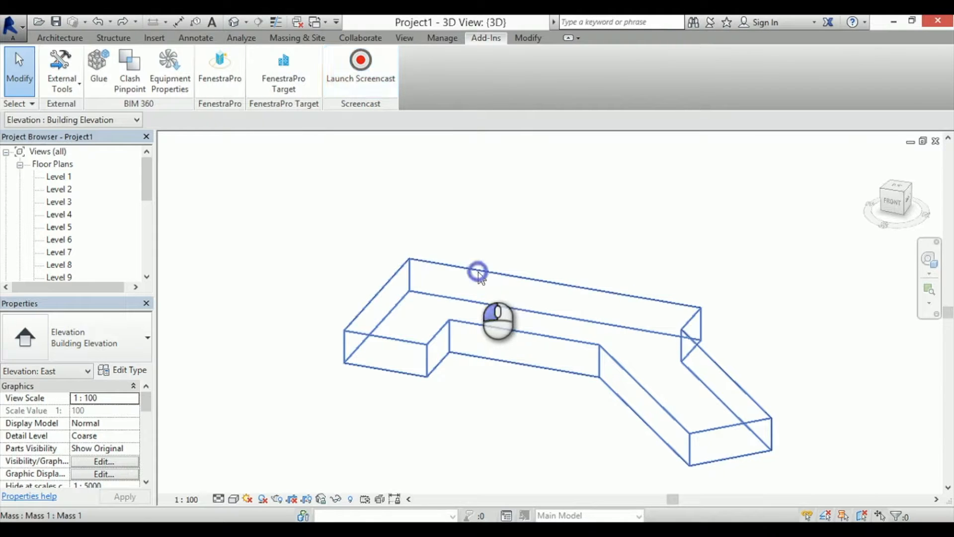
pyautogui.click(559, 240)
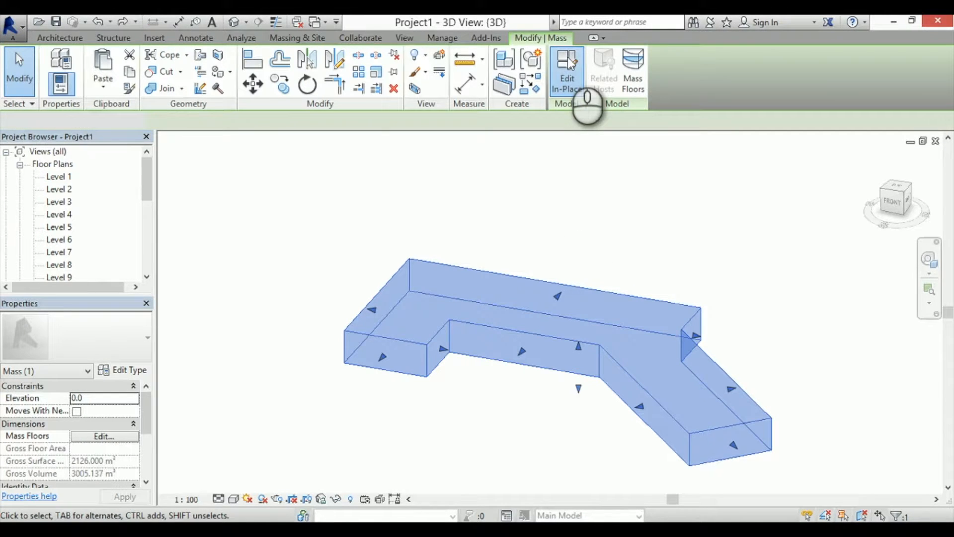
pyautogui.click(566, 70)
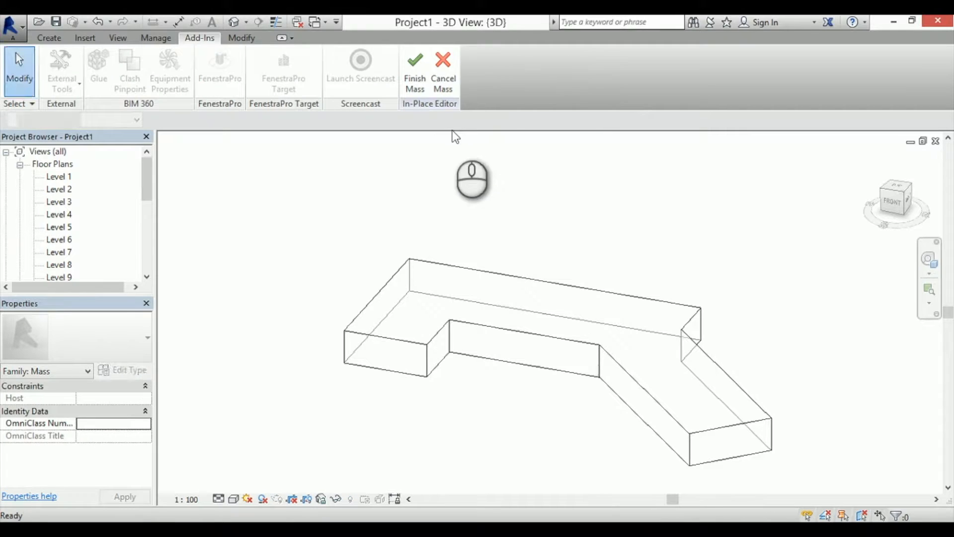
pyautogui.moveTo(252, 191); pyautogui.dragTo(803, 475)
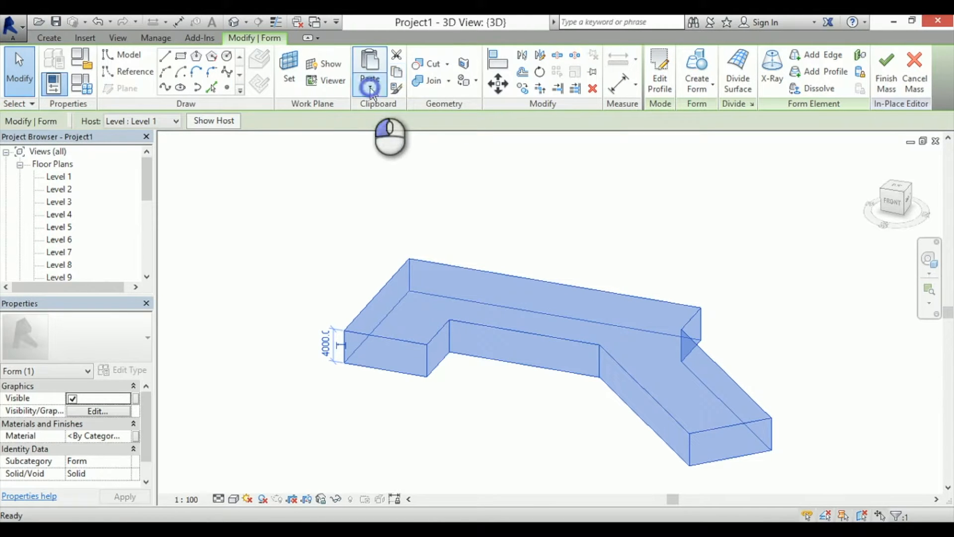
pyautogui.click(370, 88)
pyautogui.click(407, 140)
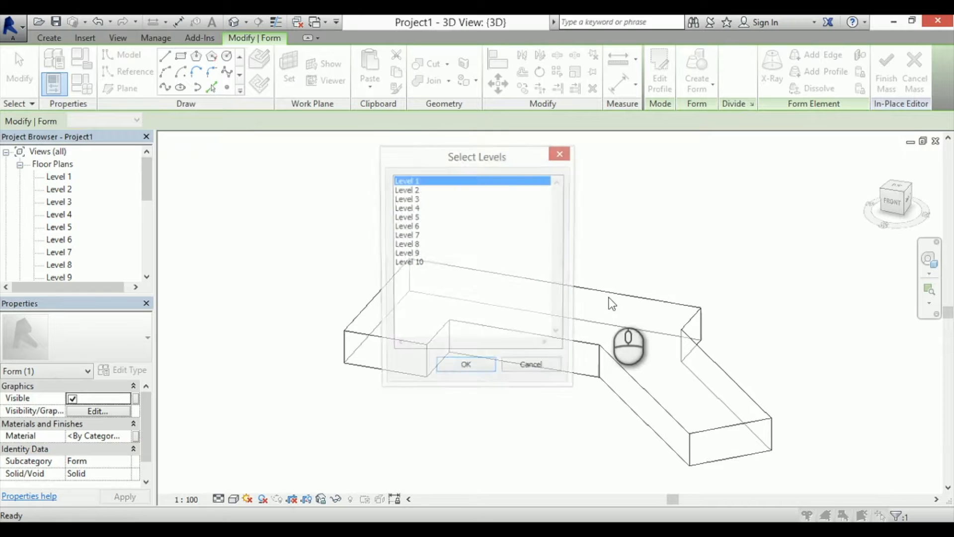
pyautogui.keyDown('ctrl'); pyautogui.click(415, 191); pyautogui.keyUp('ctrl')
pyautogui.keyDown('shift'); pyautogui.click(417, 226); pyautogui.keyUp('shift')
pyautogui.click(466, 368)
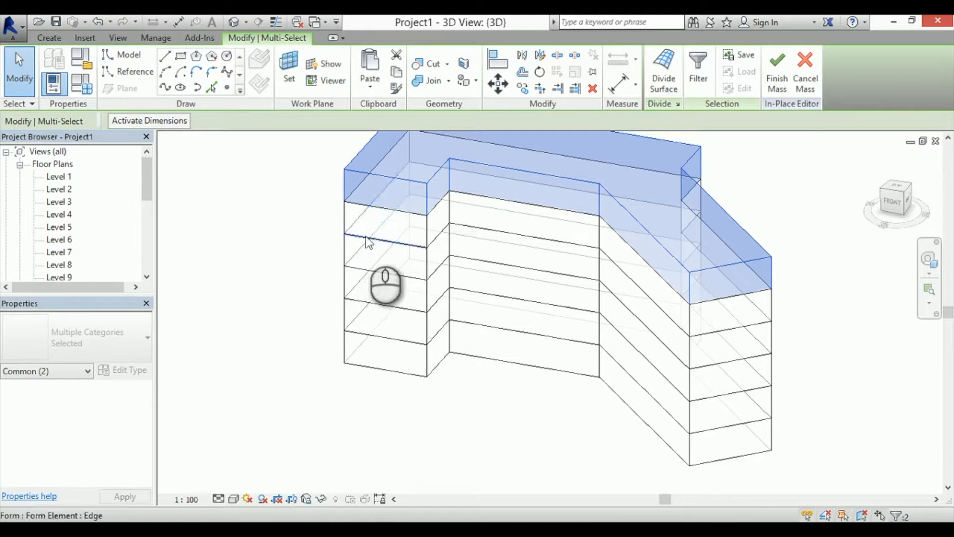
pyautogui.moveTo(285, 237)
pyautogui.mouseDown(button='middle')
pyautogui.moveTo(263, 308)
pyautogui.moveTo(244, 296)
pyautogui.moveTo(271, 319)
pyautogui.moveTo(259, 311)
pyautogui.mouseUp(button='middle')
pyautogui.scroll(-1, 242, 289)
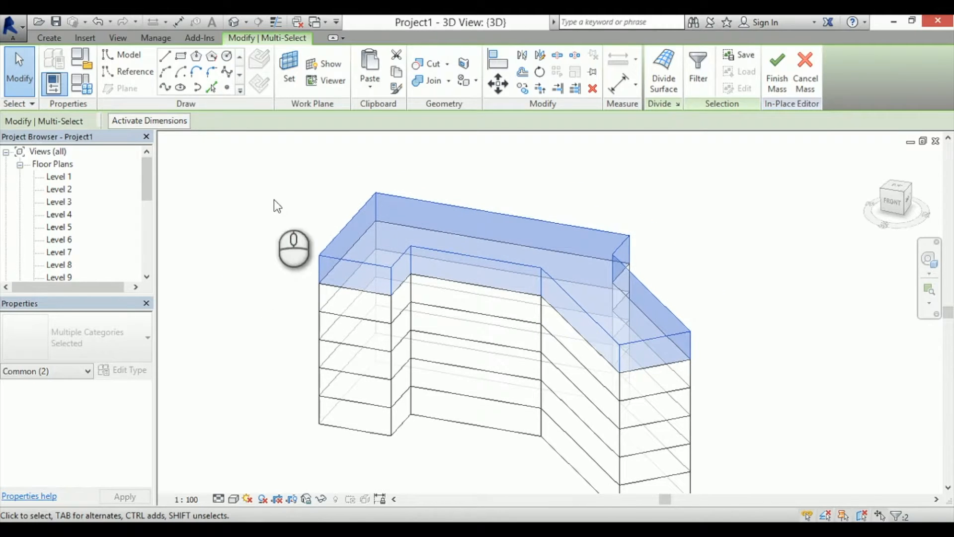
pyautogui.press('Escape')
# - Draw a rectangle on the Level 7 plane between opposite top corners of the short wing's end of the mass
pyautogui.click(182, 57)
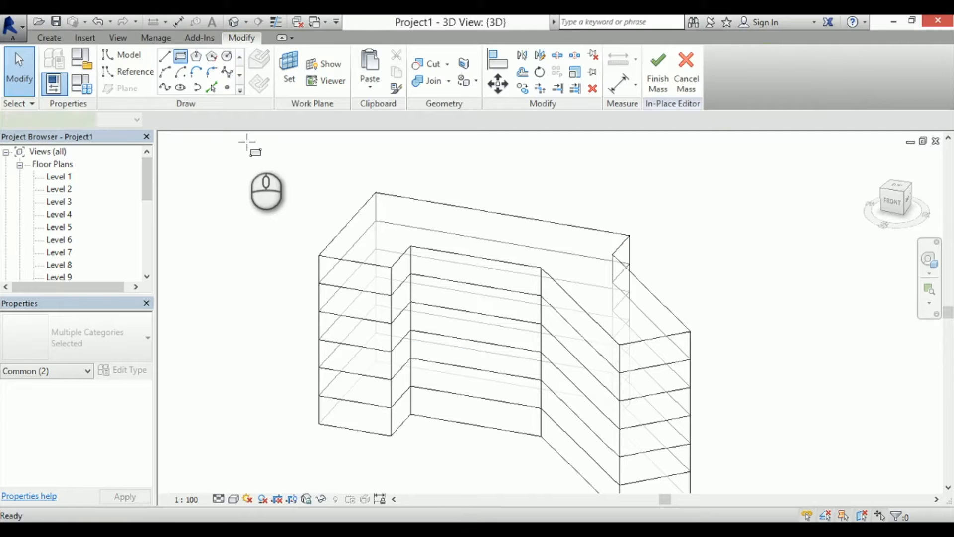
pyautogui.click(251, 122)
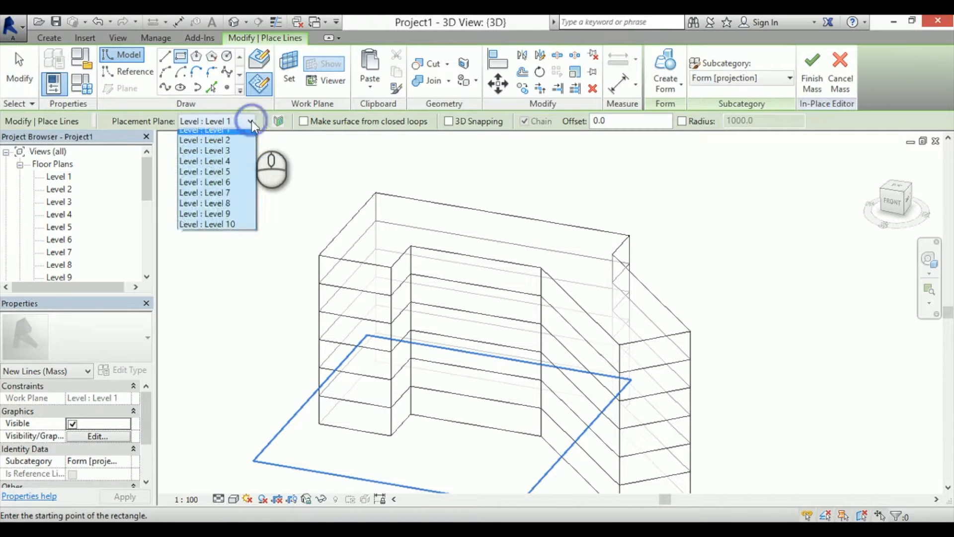
pyautogui.click(233, 198)
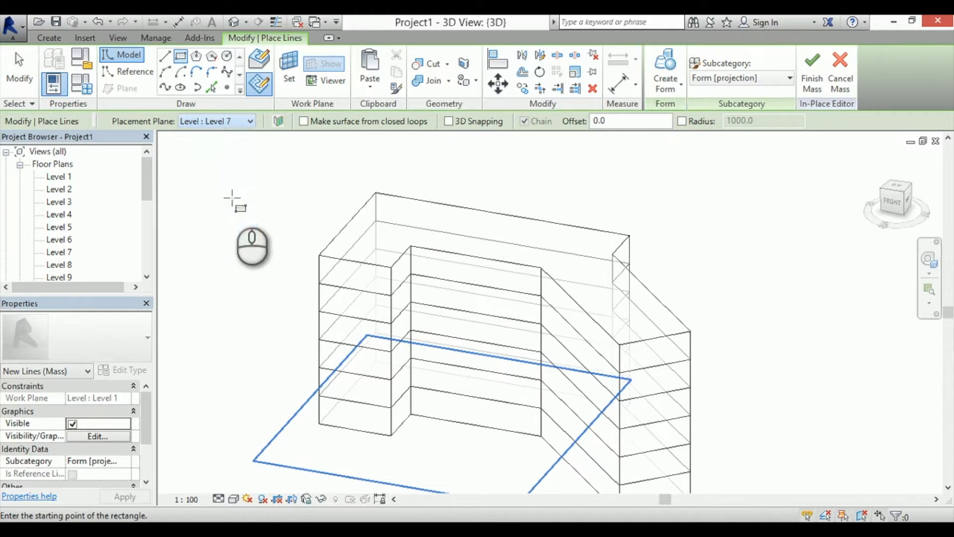
pyautogui.press('Escape')
pyautogui.press('Escape')
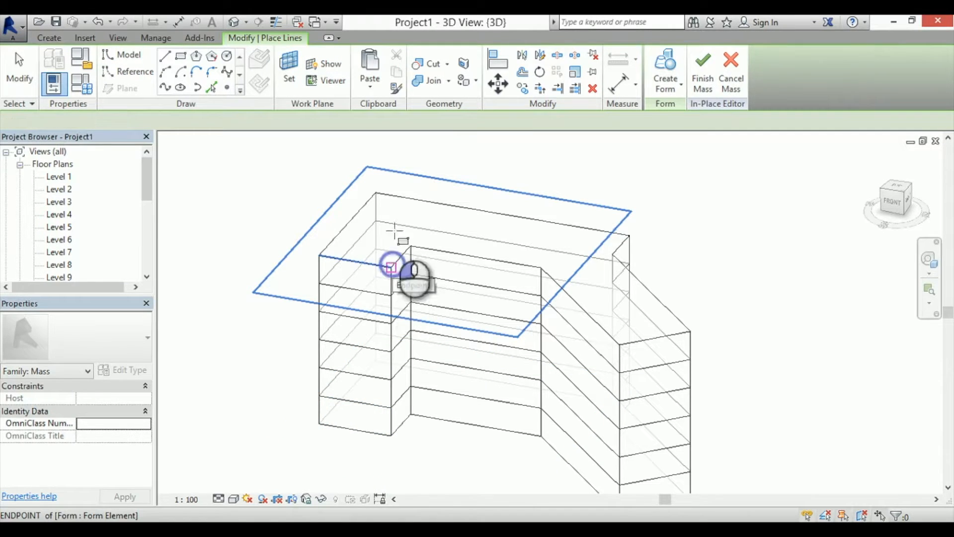
pyautogui.press('Return')
pyautogui.click(392, 267)
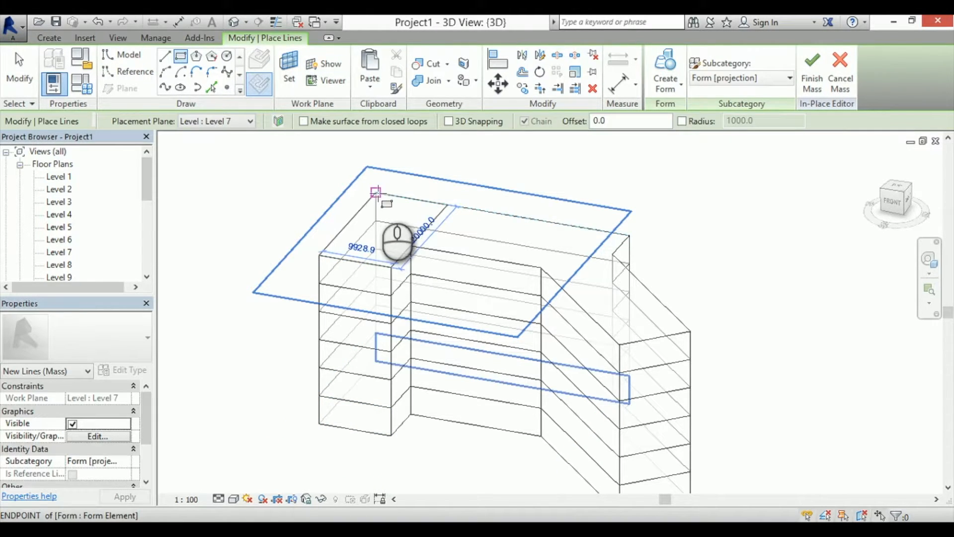
pyautogui.click(376, 193)
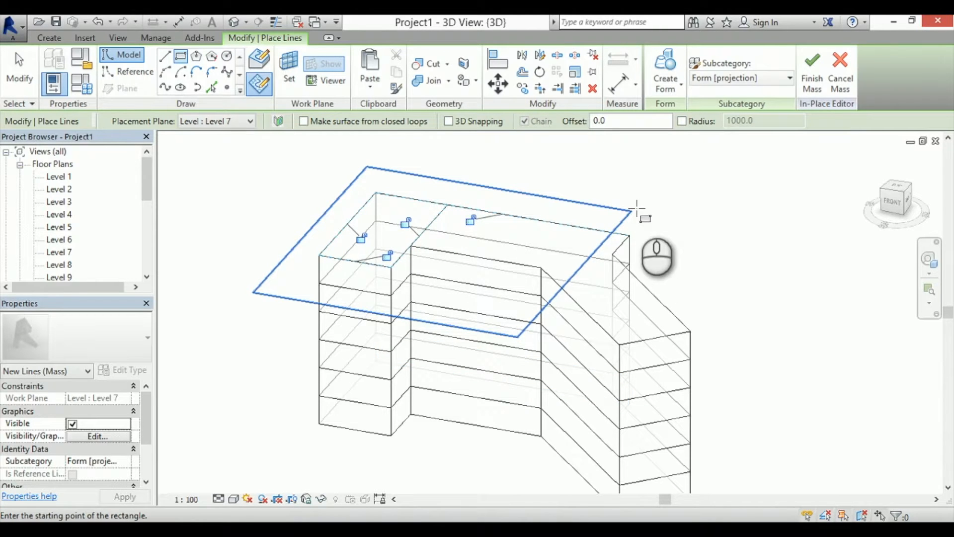
pyautogui.press('Escape')
pyautogui.press('Escape')
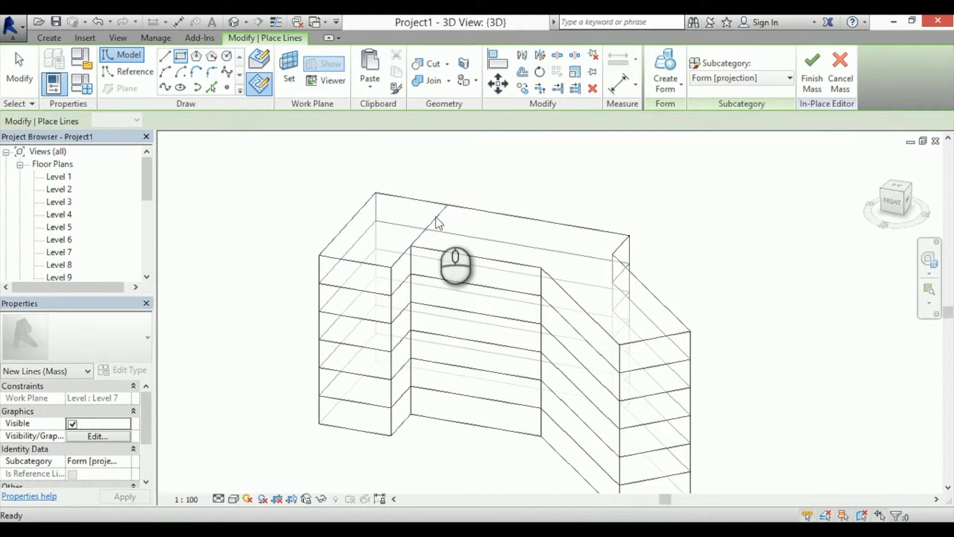
# - Create a solid form from the Level 7 rectangle with a height of 12000 and finish the mass
pyautogui.press('Tab')
pyautogui.click(437, 220)
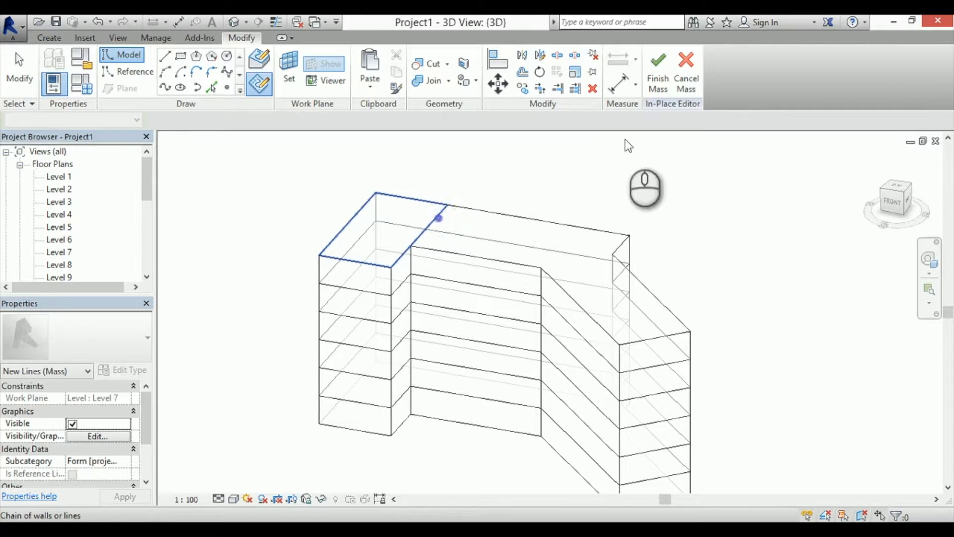
pyautogui.click(668, 74)
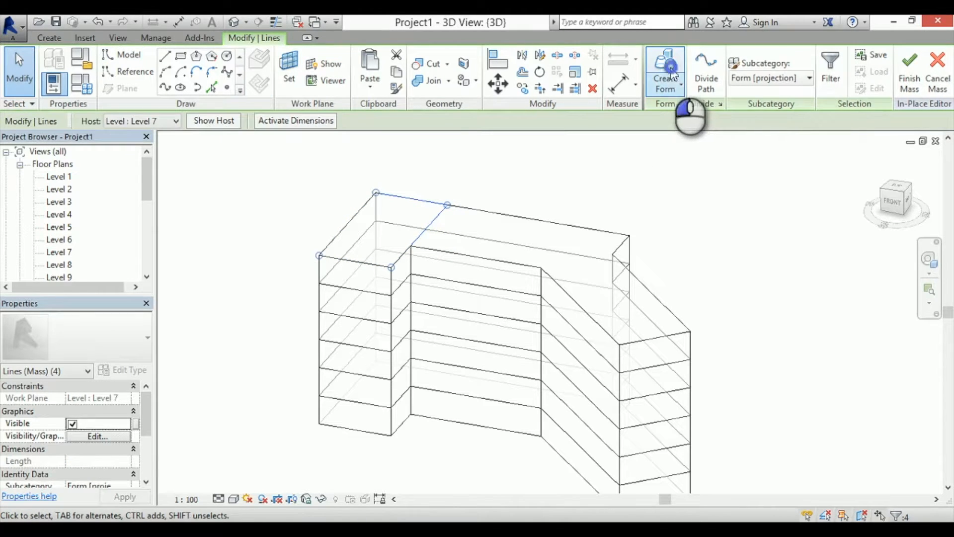
pyautogui.click(403, 196)
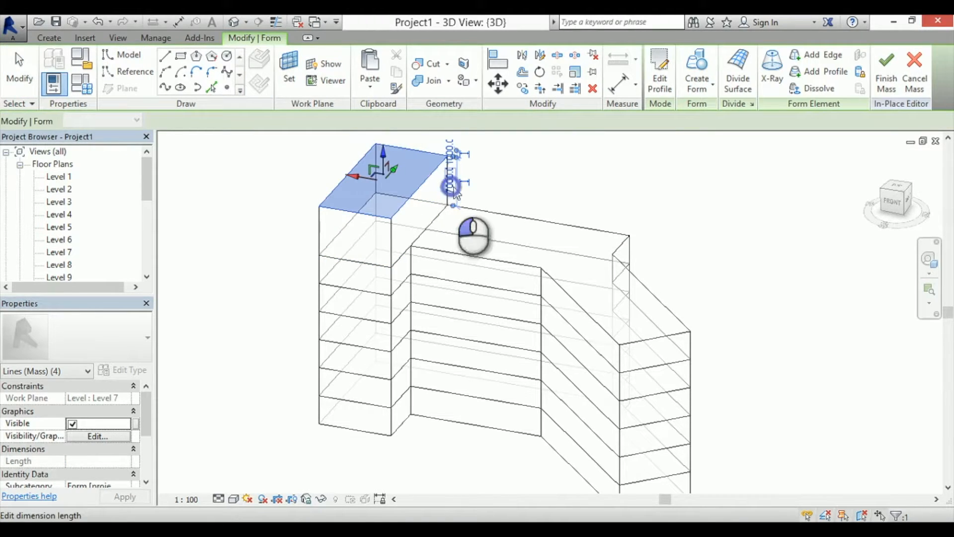
pyautogui.click(453, 189)
pyautogui.write('12000')
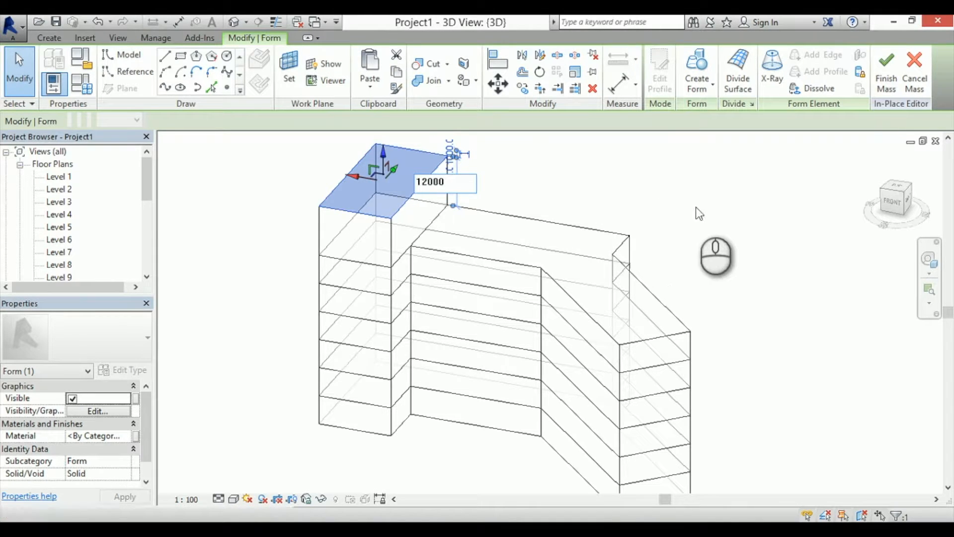
pyautogui.press('Return')
pyautogui.moveTo(743, 245); pyautogui.dragTo(757, 281, button='middle')
pyautogui.scroll(-1, 753, 275)
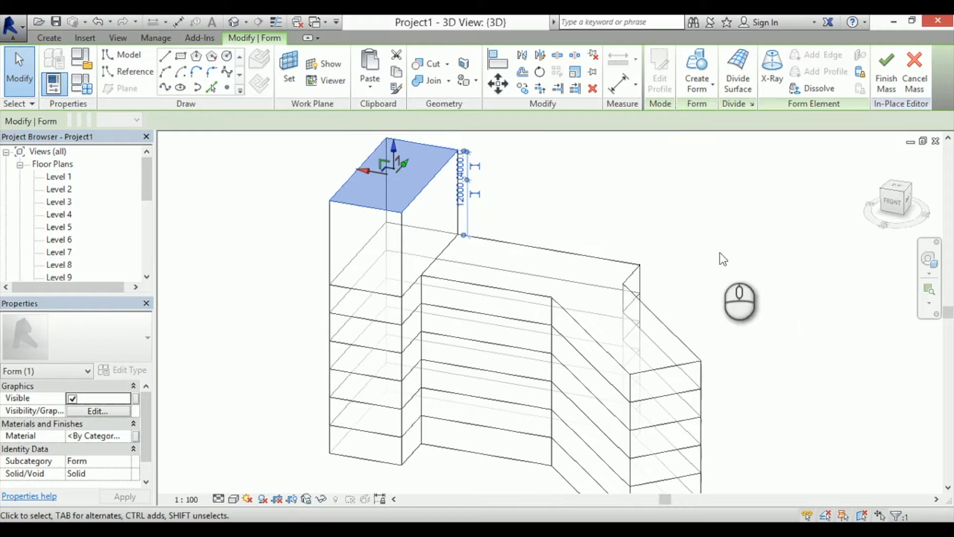
pyautogui.click(893, 63)
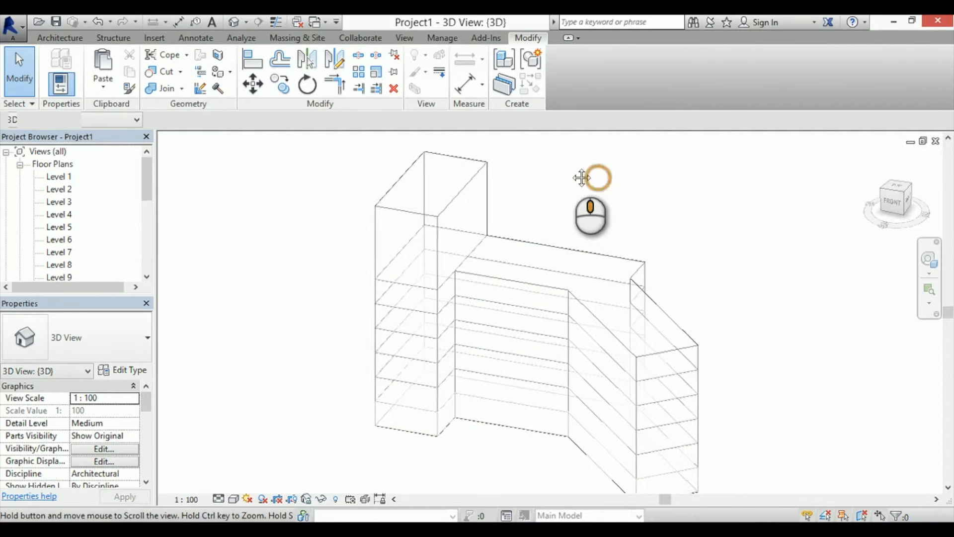
# - Add mass floors to the building mass for Level 1 through Level 9
pyautogui.moveTo(596, 181); pyautogui.dragTo(567, 169, button='middle')
pyautogui.click(571, 248)
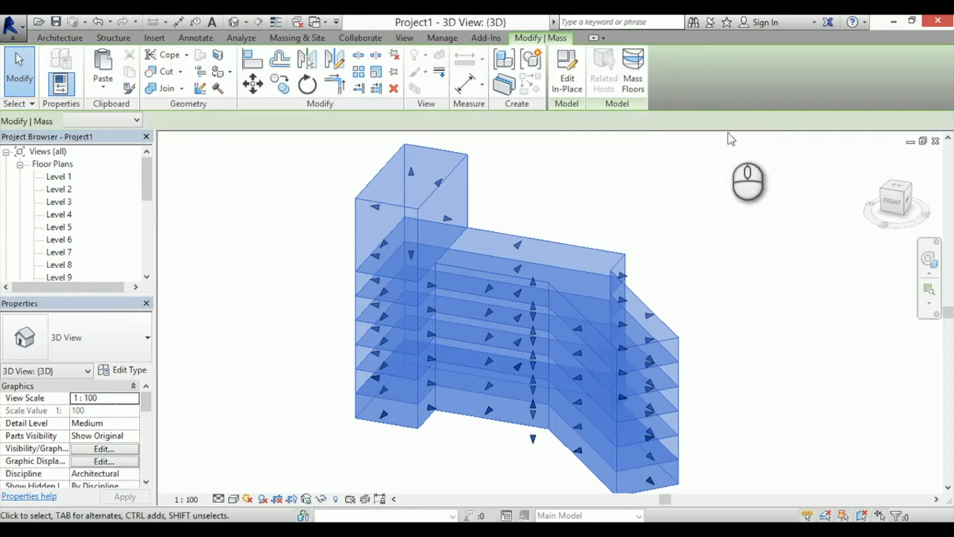
pyautogui.click(634, 65)
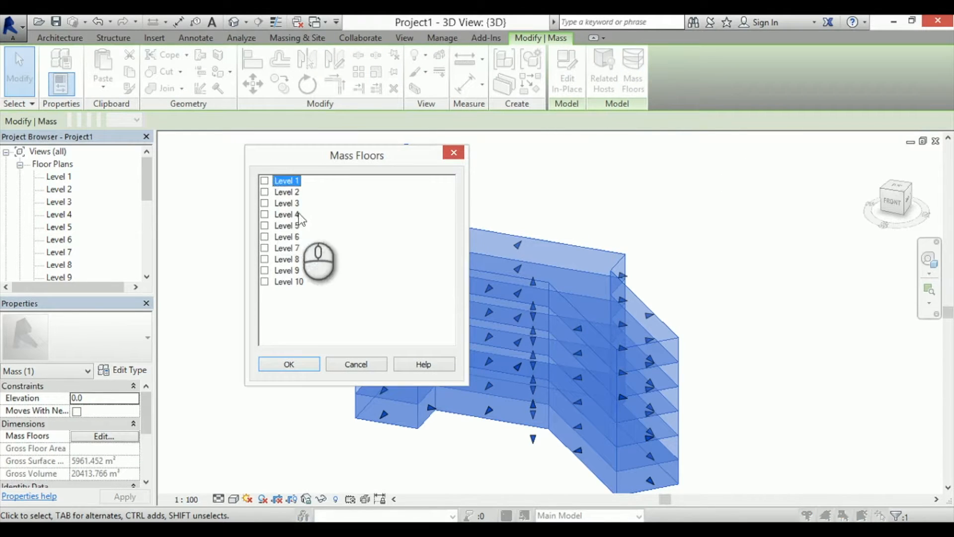
pyautogui.keyDown('shift'); pyautogui.click(290, 270); pyautogui.keyUp('shift')
pyautogui.click(265, 270)
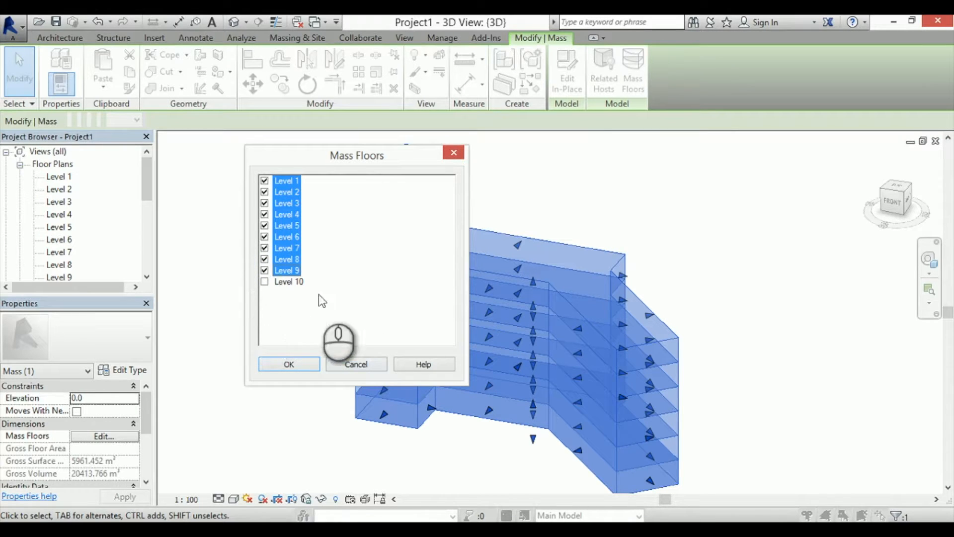
pyautogui.click(311, 367)
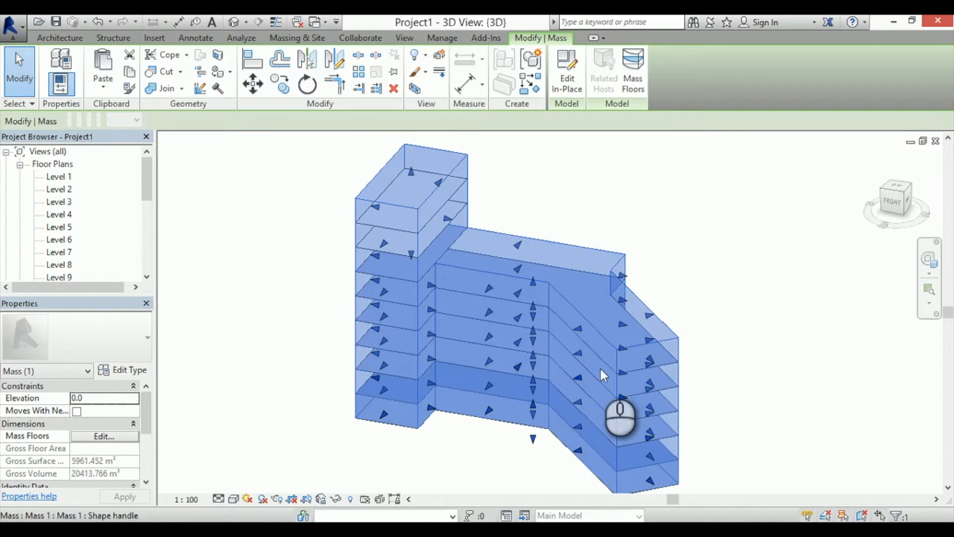
# - Configure the energy settings with Divide Perimeter Zones turned off and Target Percentage Glazing at 0%
pyautogui.click(241, 38)
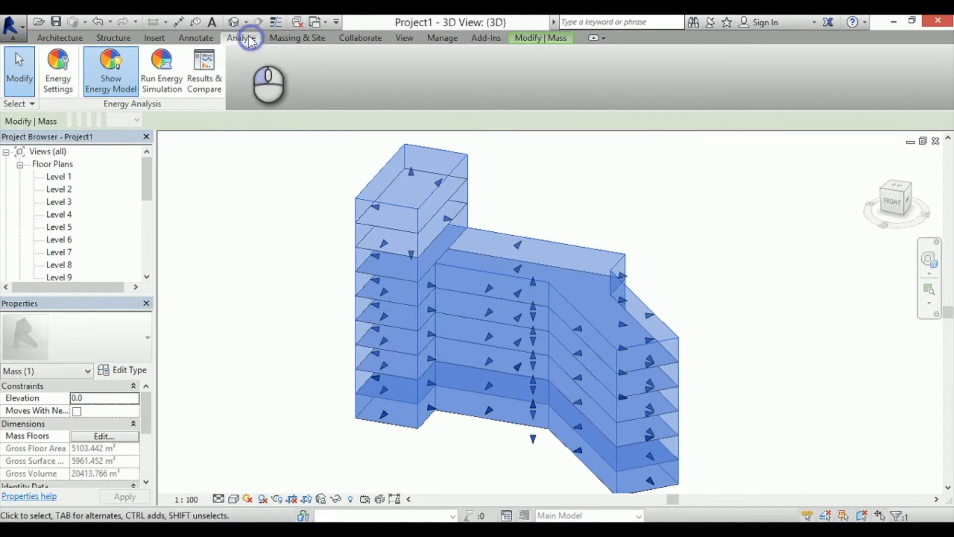
pyautogui.click(67, 70)
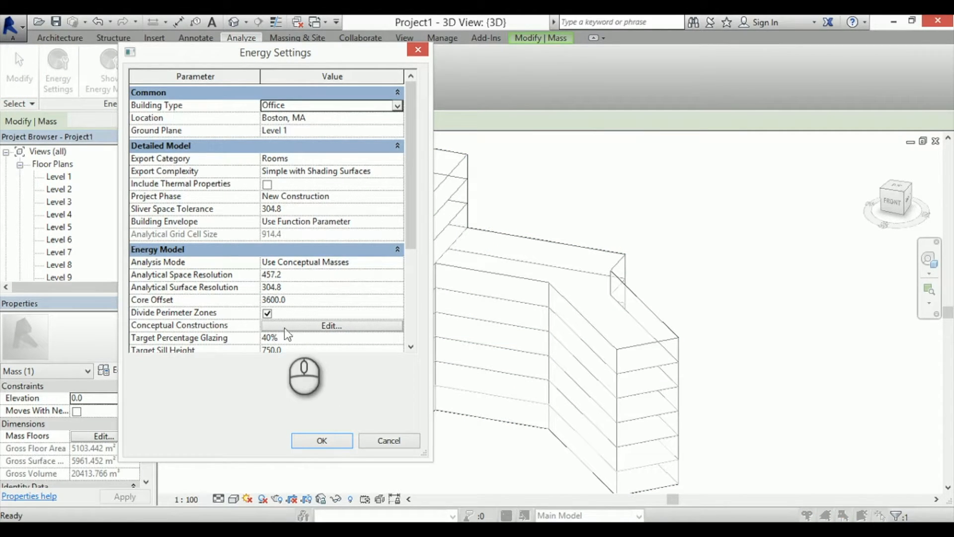
pyautogui.click(264, 313)
pyautogui.click(266, 337)
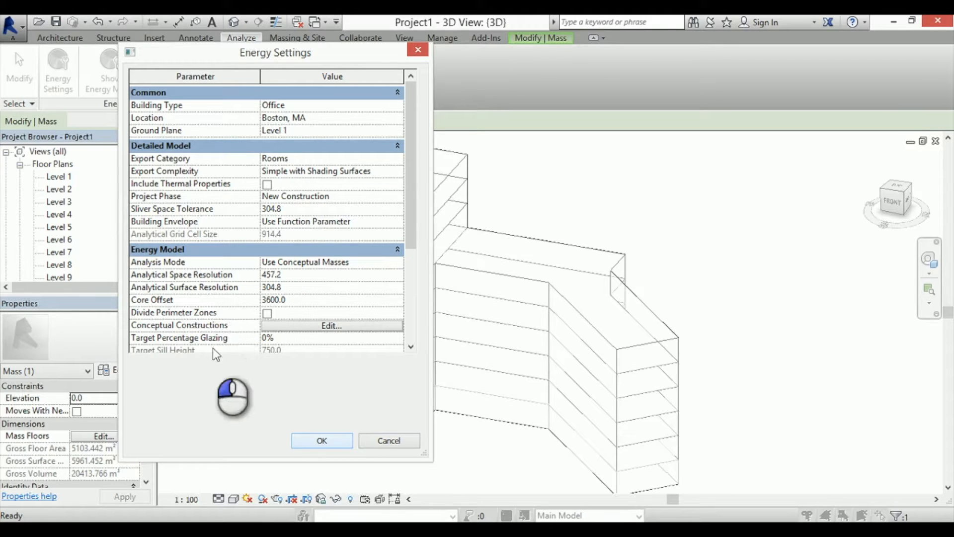
pyautogui.click(328, 441)
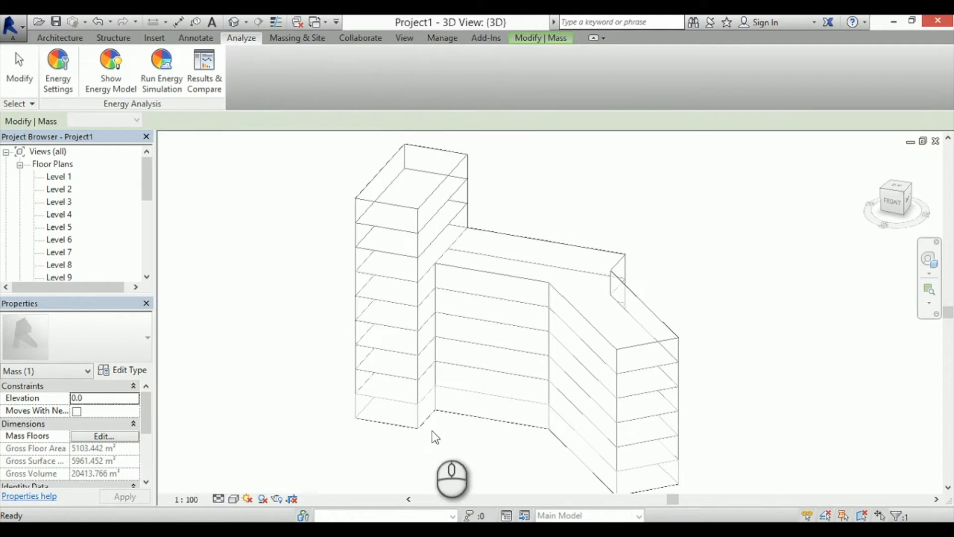
# - Generate and display the mass's energy model, accepting the merge of overlapping solids, and clear the mass selection
pyautogui.click(112, 59)
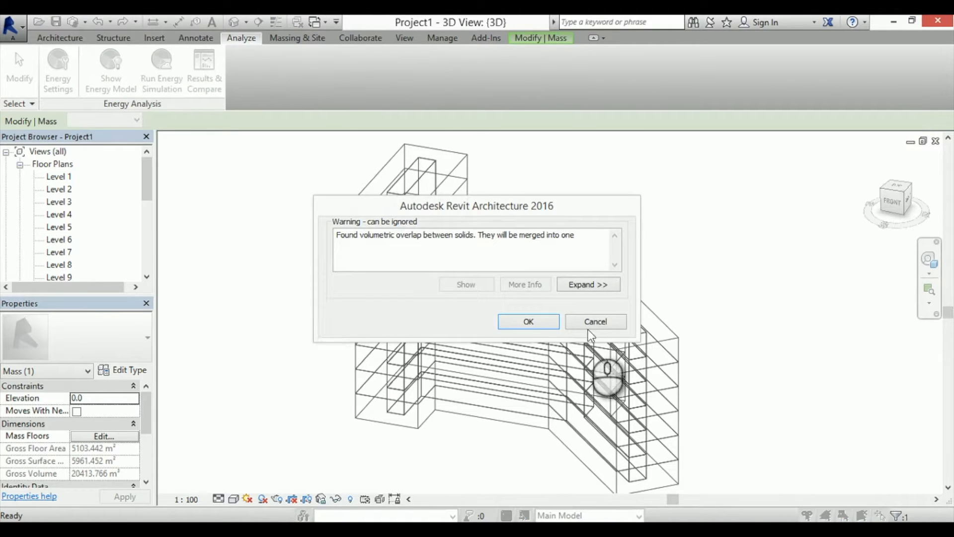
pyautogui.click(539, 321)
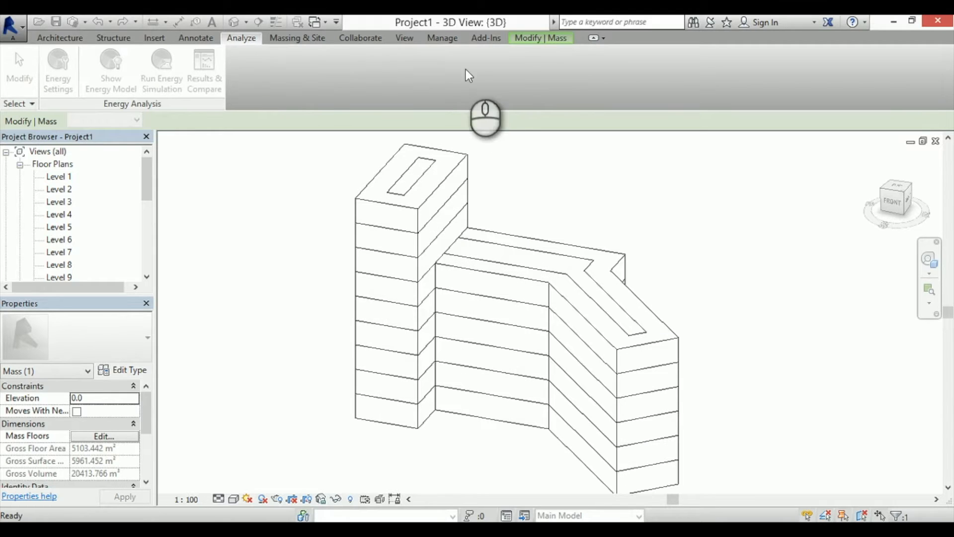
pyautogui.click(491, 38)
pyautogui.press('Escape')
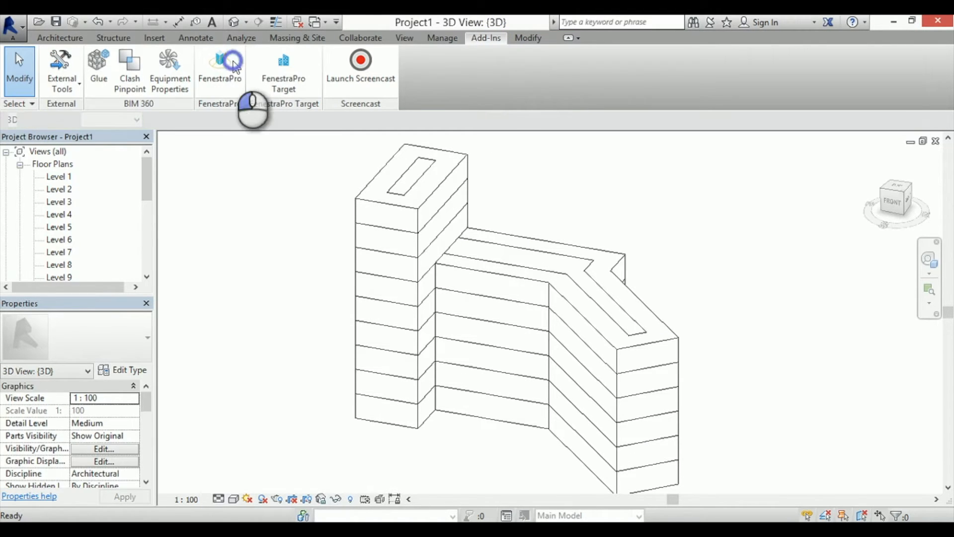
# - Launch the FenestraPro add-in and select the building's conceptual mass for facade analysis
pyautogui.click(220, 75)
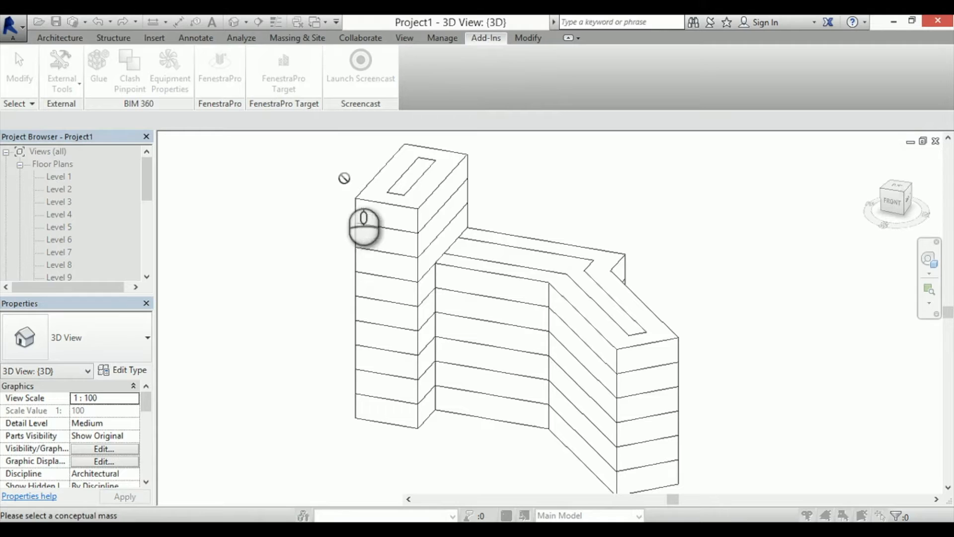
pyautogui.click(374, 209)
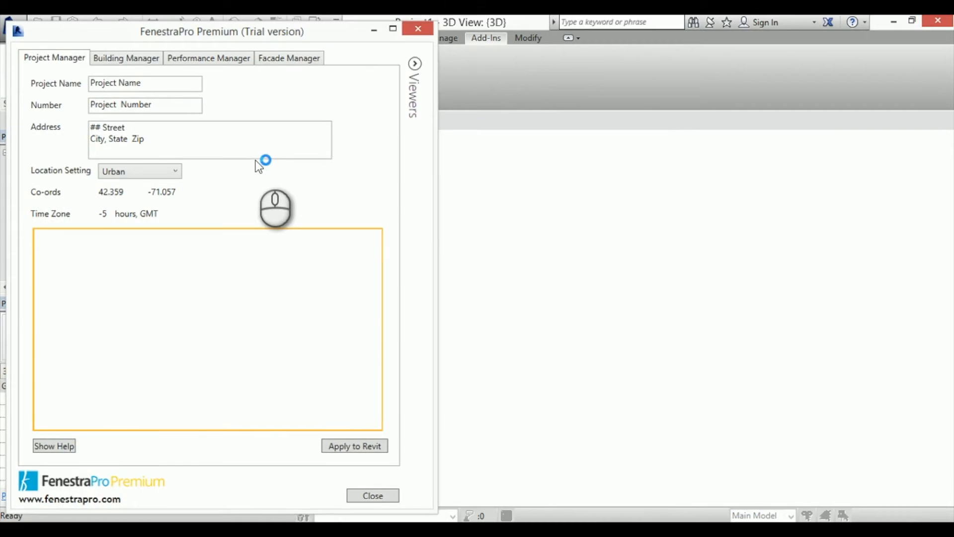
pyautogui.moveTo(532, 384); pyautogui.dragTo(649, 404, button='middle')
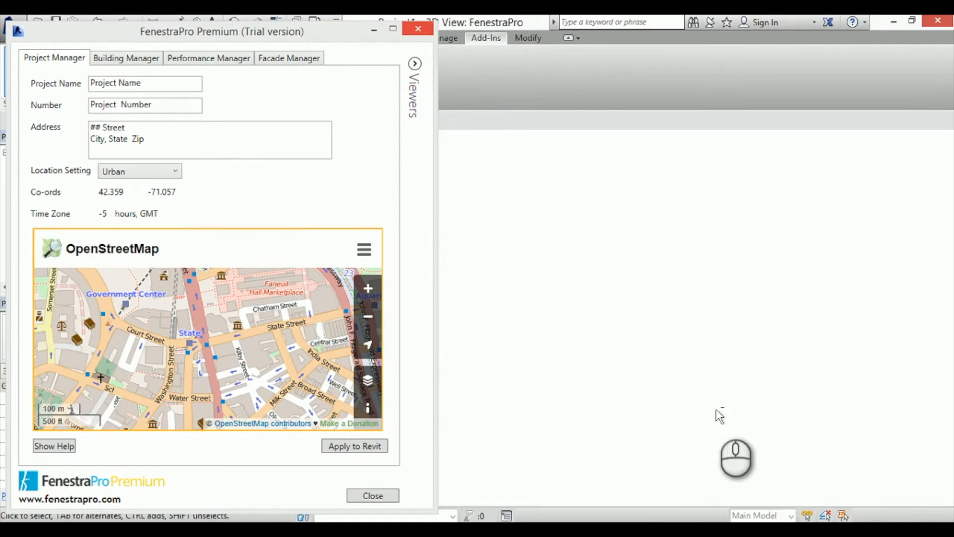
# - Set the building's overall Percentage Glazing to 50% in the performance settings and apply it to the model
pyautogui.click(213, 58)
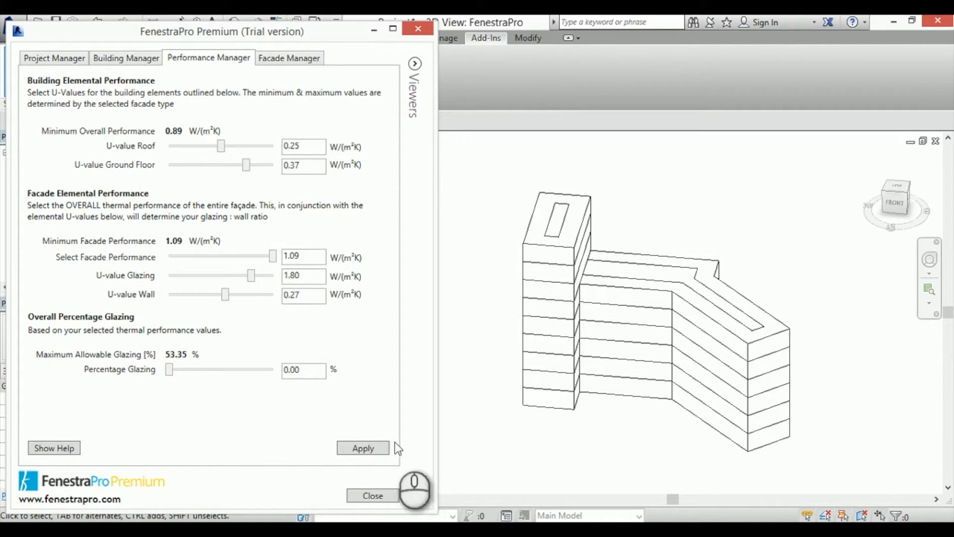
pyautogui.write('5')
pyautogui.click(368, 448)
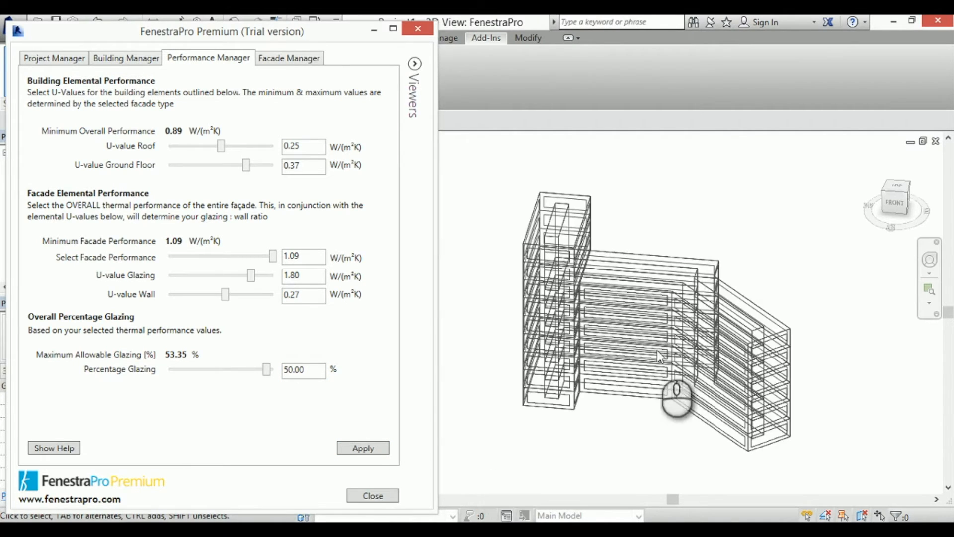
pyautogui.moveTo(479, 453); pyautogui.dragTo(554, 451, button='middle')
# - Examine the default facade glazing settings and the glazing percentage charts for the whole building and for Facade 2's surfaces
pyautogui.click(293, 59)
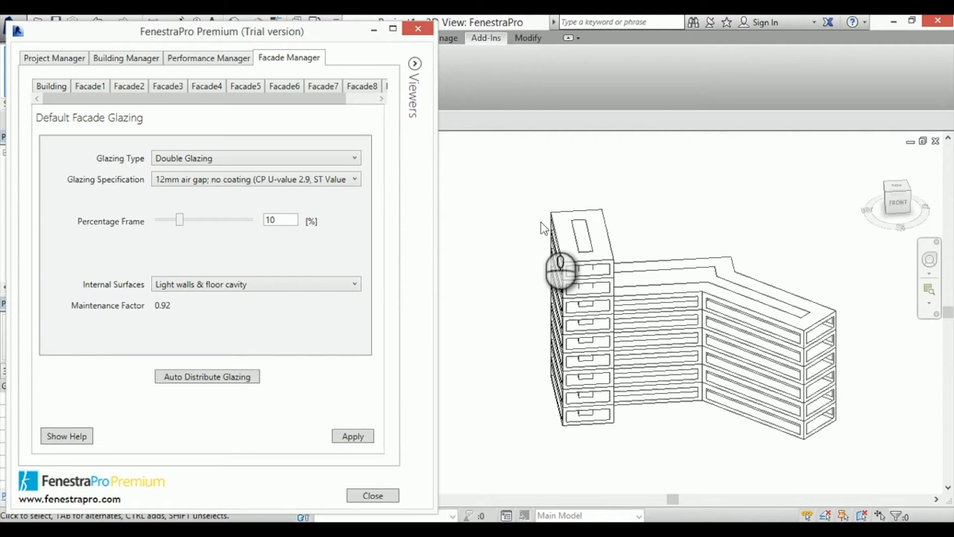
pyautogui.click(416, 65)
pyautogui.click(645, 338)
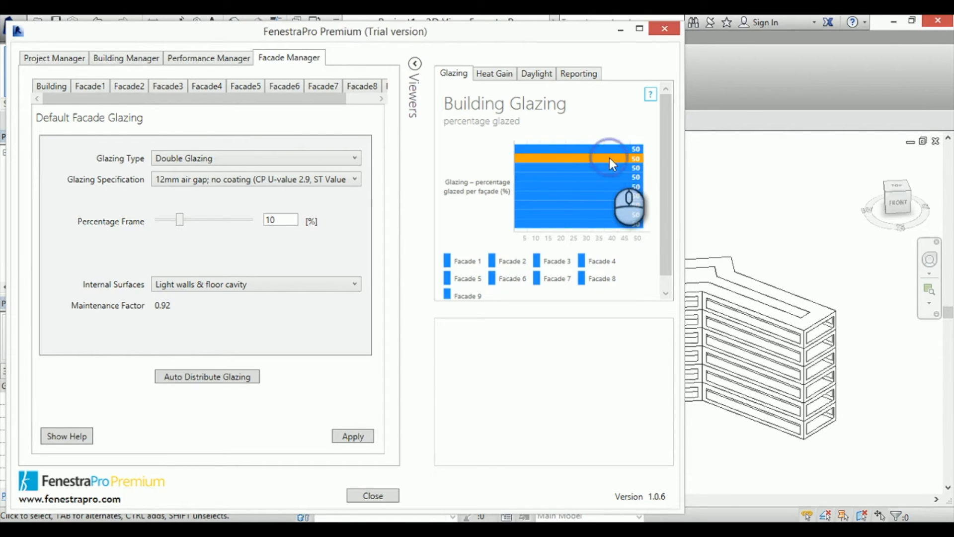
pyautogui.click(609, 158)
pyautogui.click(605, 169)
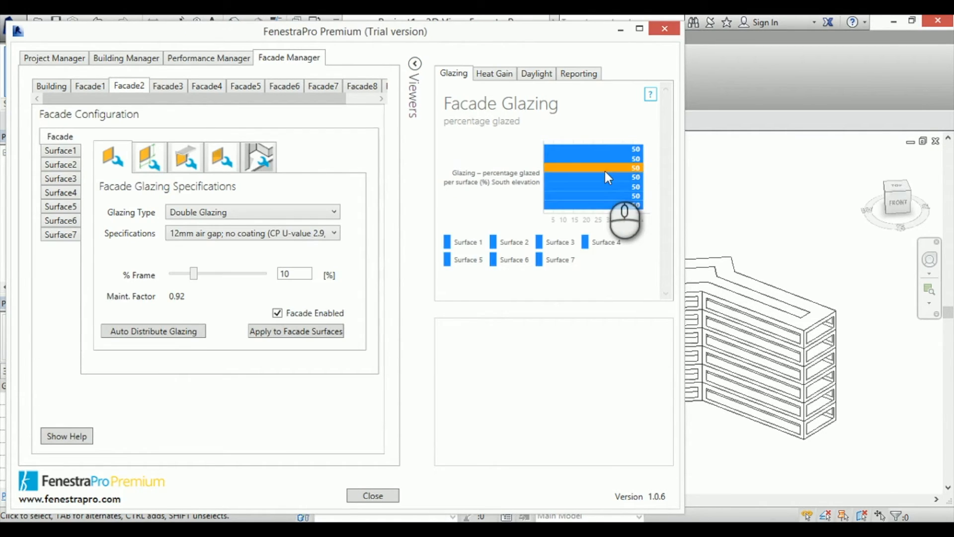
pyautogui.click(62, 85)
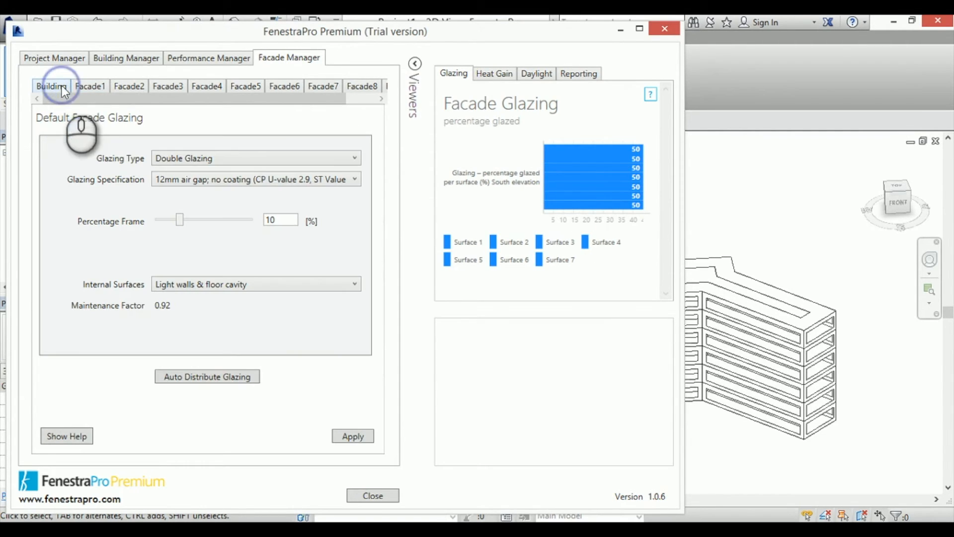
pyautogui.click(634, 178)
pyautogui.click(750, 445)
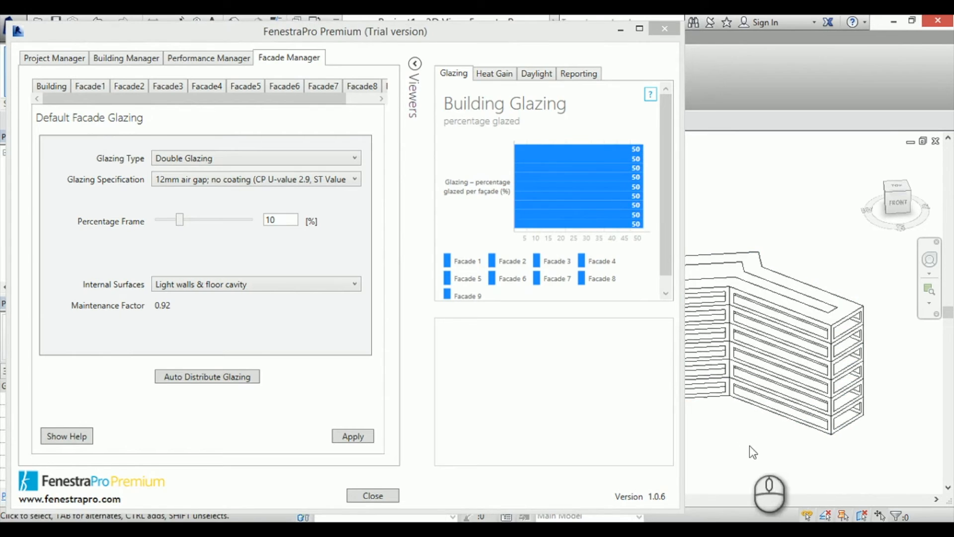
# - Inspect Facade 1 and its individual surfaces in the facade configuration, checking which part of the model each one highlights
pyautogui.click(87, 87)
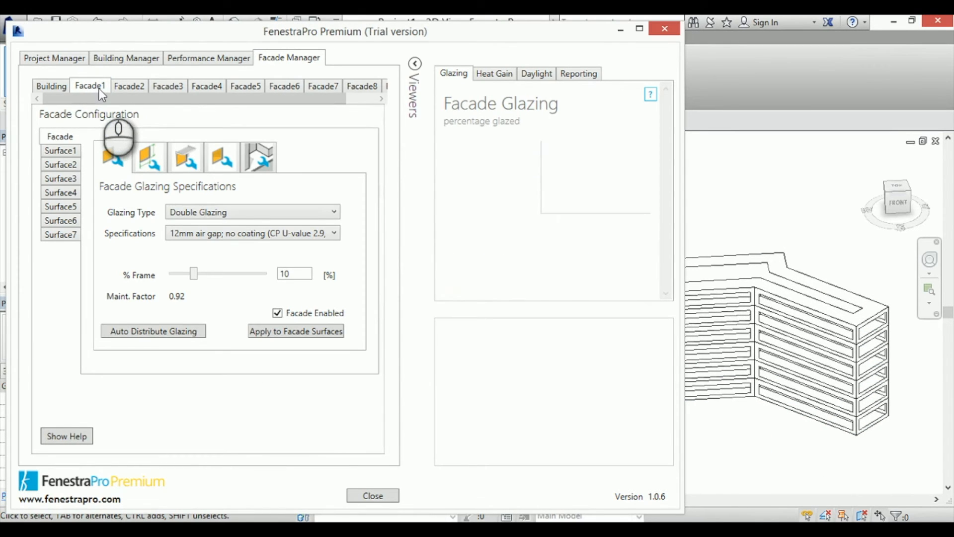
pyautogui.keyDown('shift'); pyautogui.moveTo(752, 422); pyautogui.dragTo(803, 490, button='middle'); pyautogui.keyUp('shift')
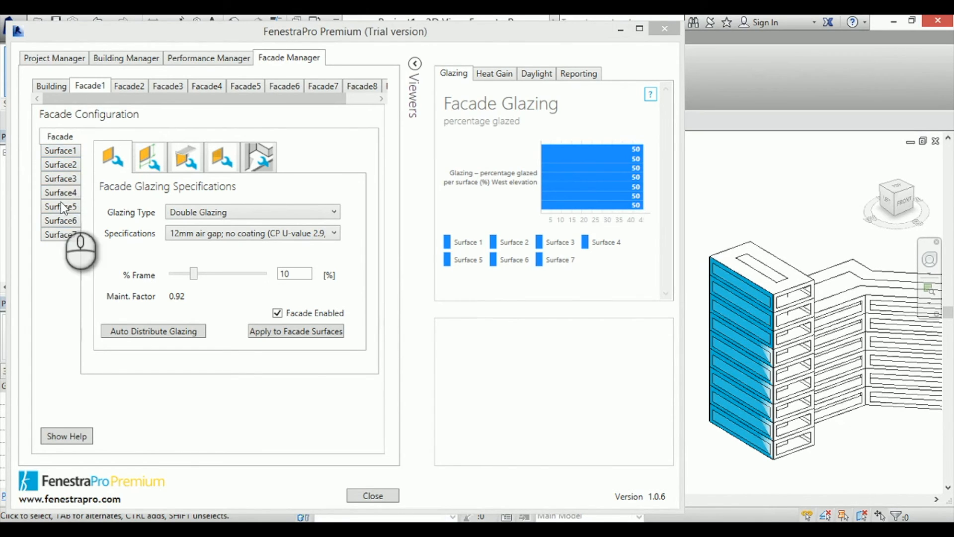
pyautogui.click(62, 149)
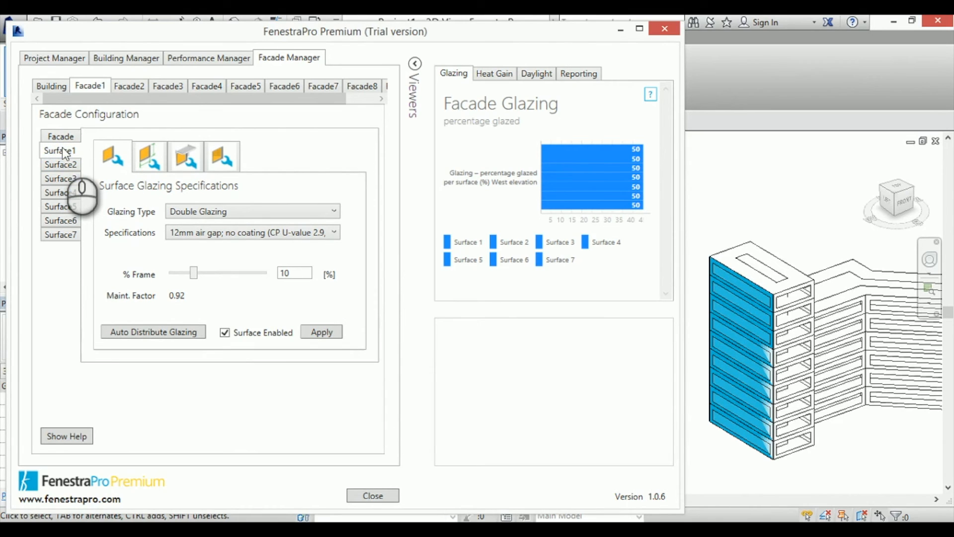
pyautogui.click(61, 167)
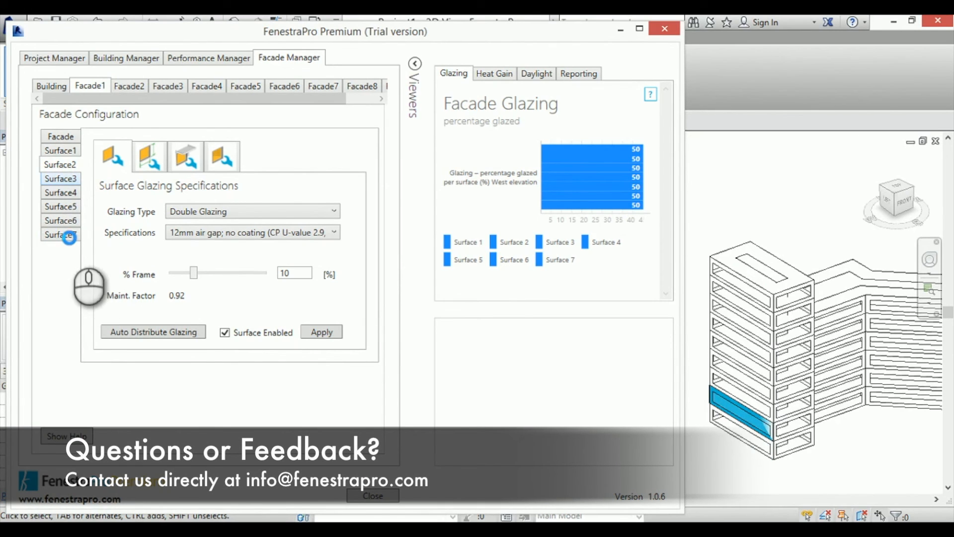
pyautogui.click(69, 236)
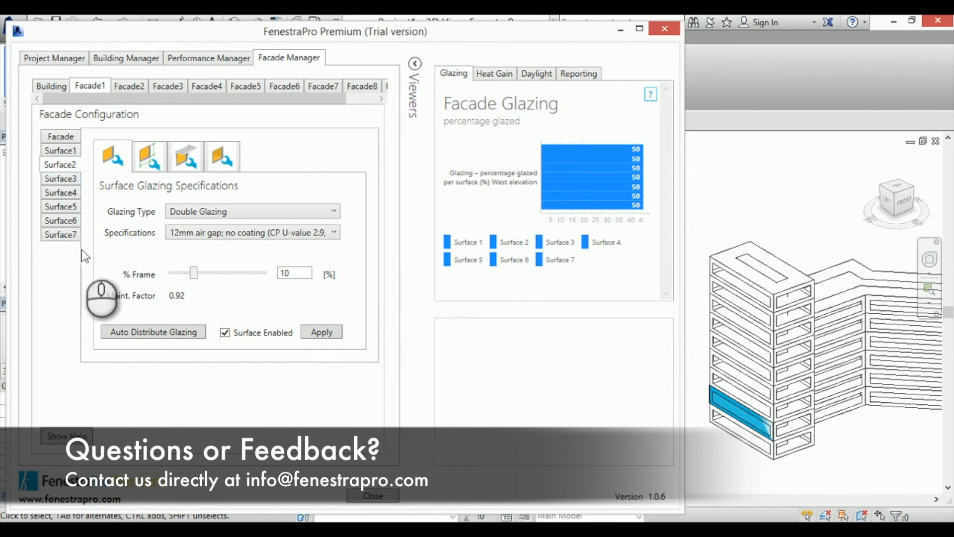